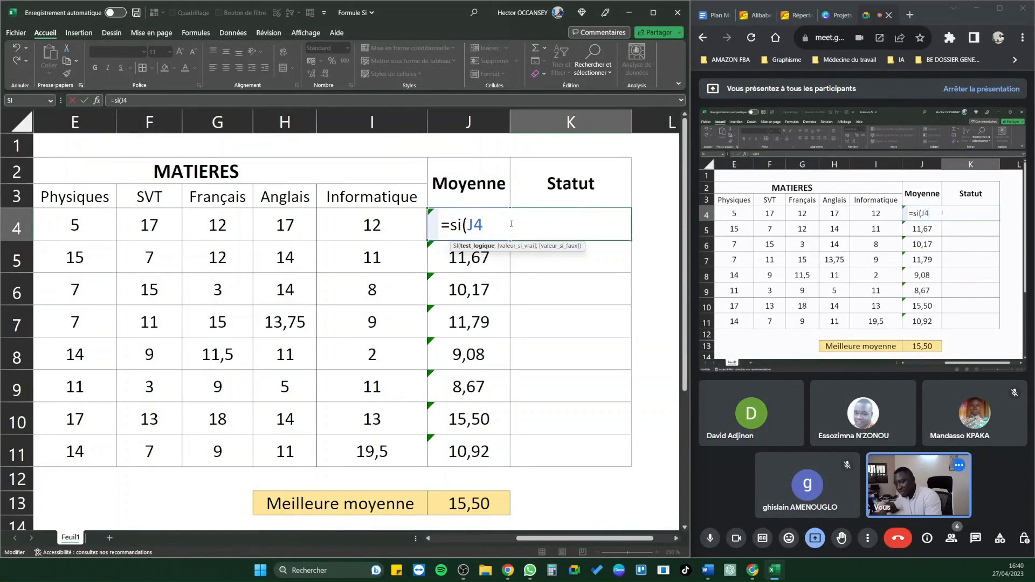
# Complete the SI formula in K4 to test J4>=12, returning "Admis" if true and "Recalé" if false
pyautogui.write('>')
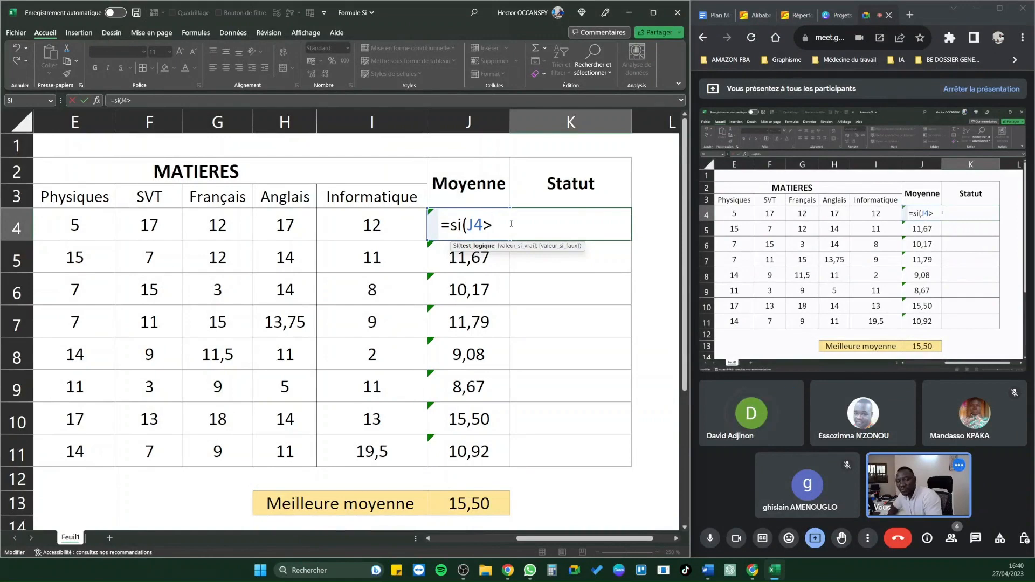
pyautogui.write('=')
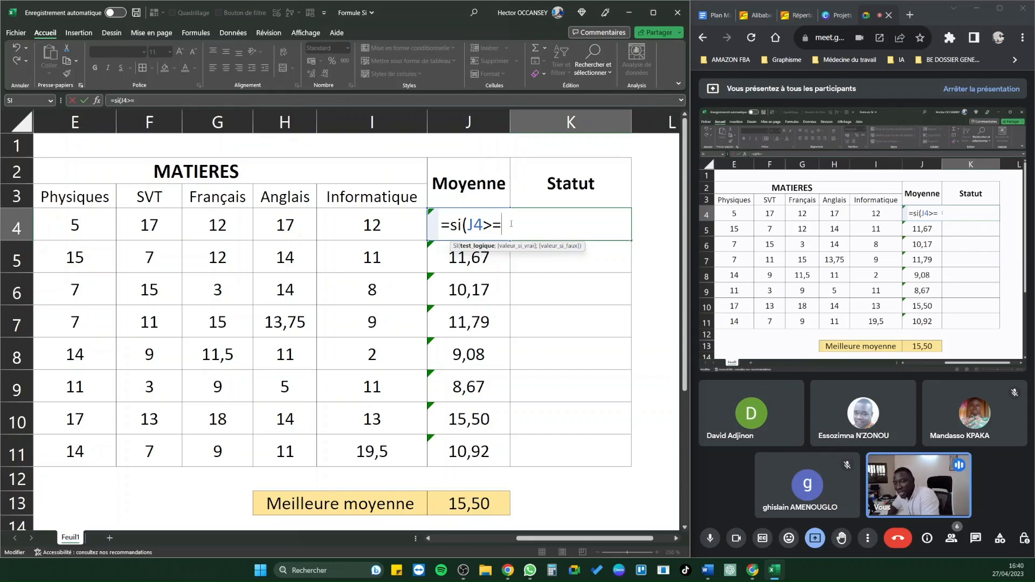
pyautogui.write('12')
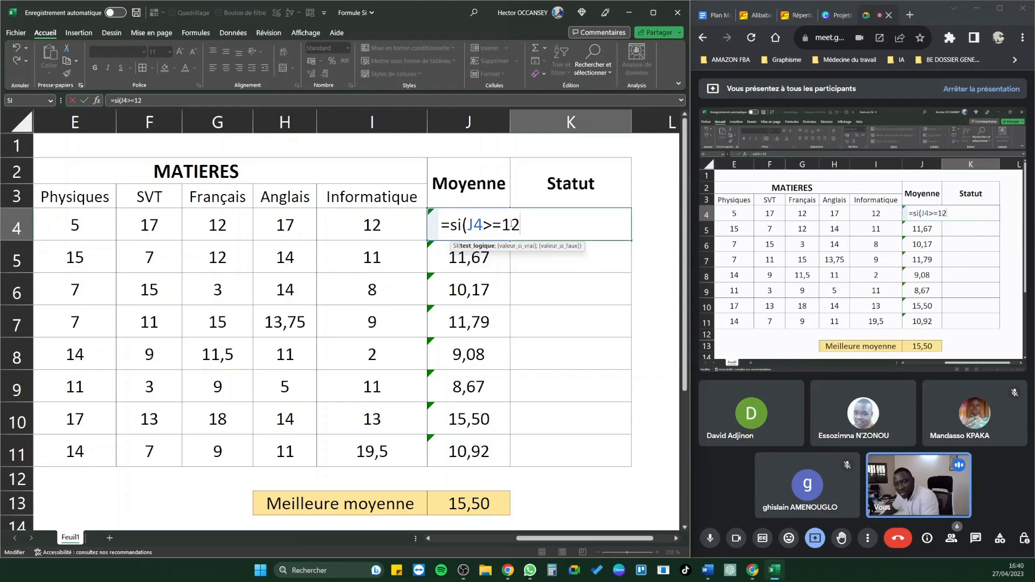
pyautogui.write(';')
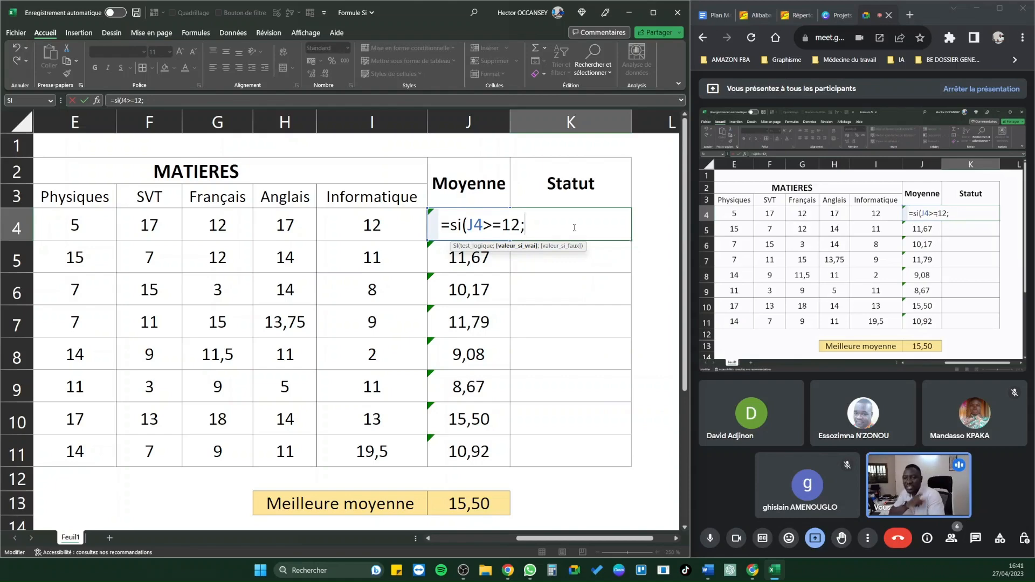
pyautogui.write('"Admi')
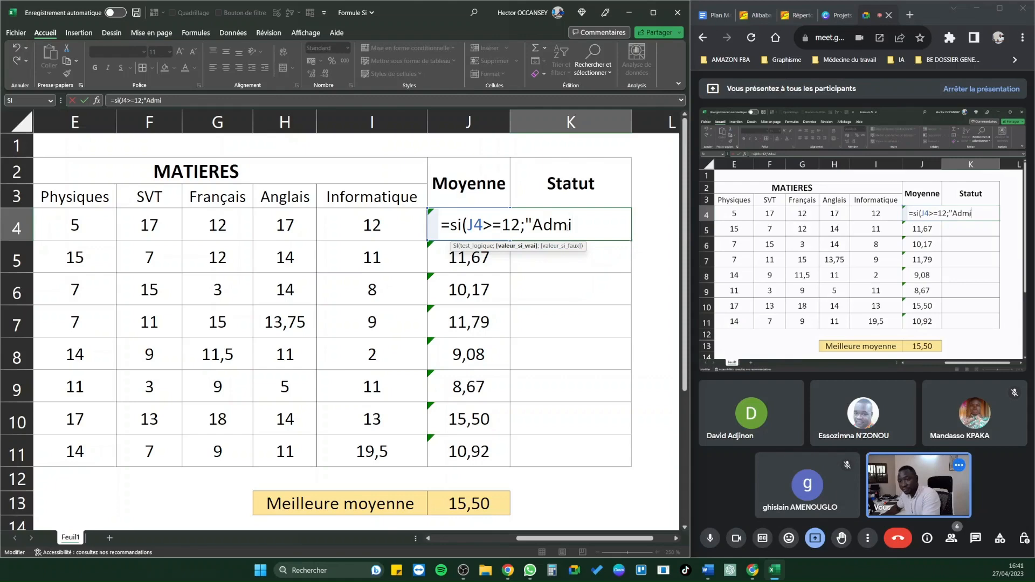
pyautogui.write('s')
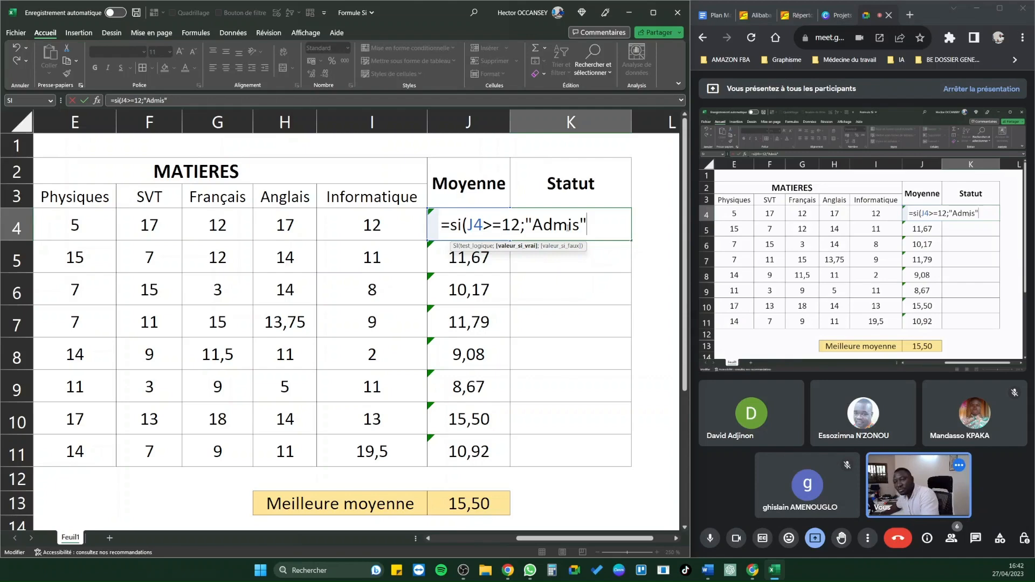
pyautogui.write(';')
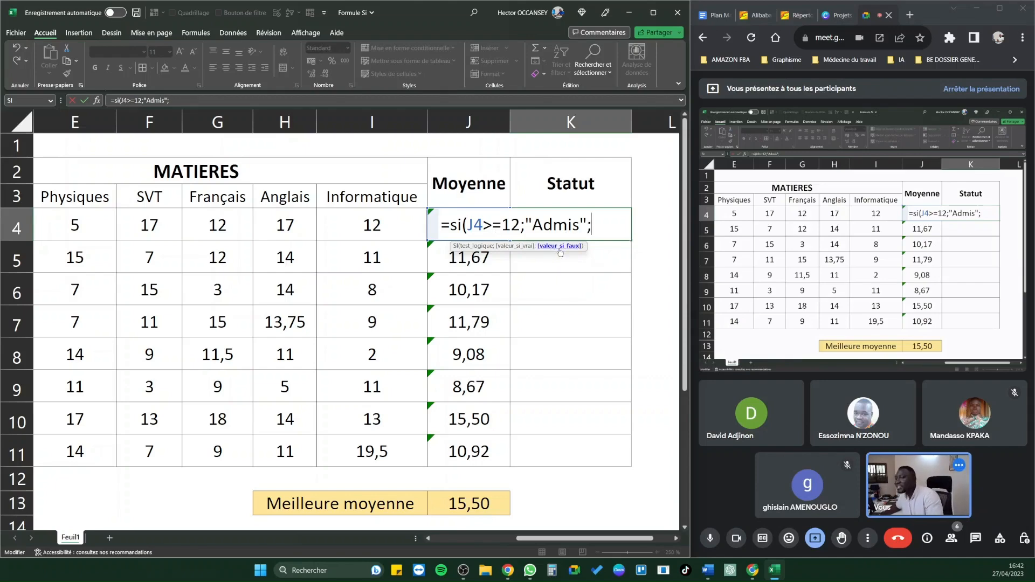
pyautogui.write('"')
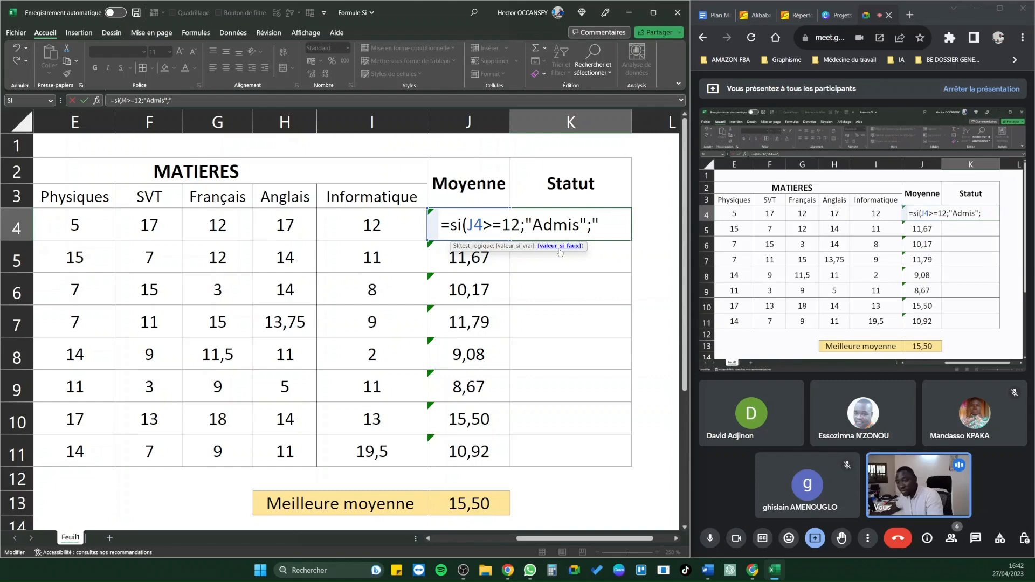
pyautogui.write('Recalé')
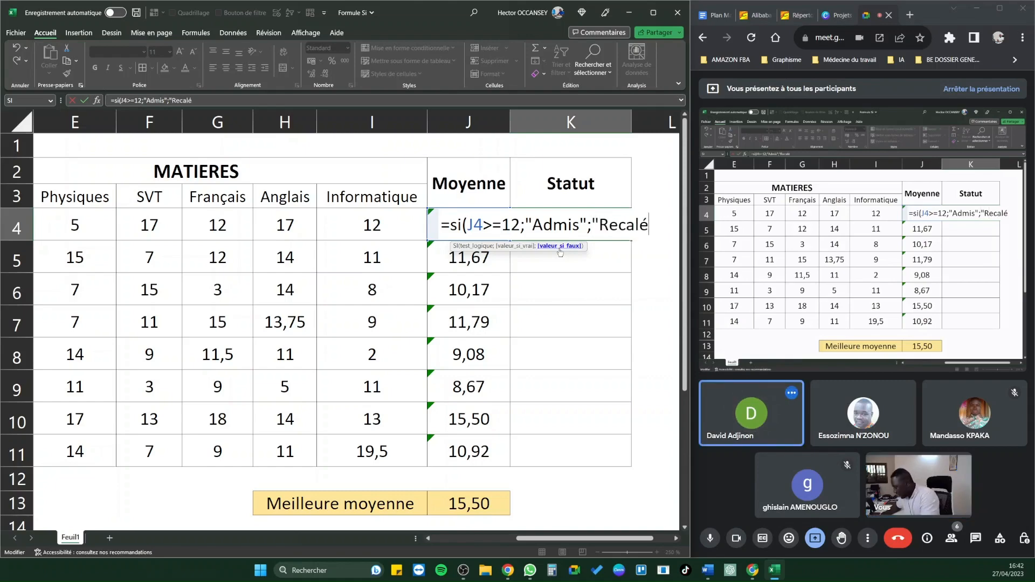
pyautogui.write('"')
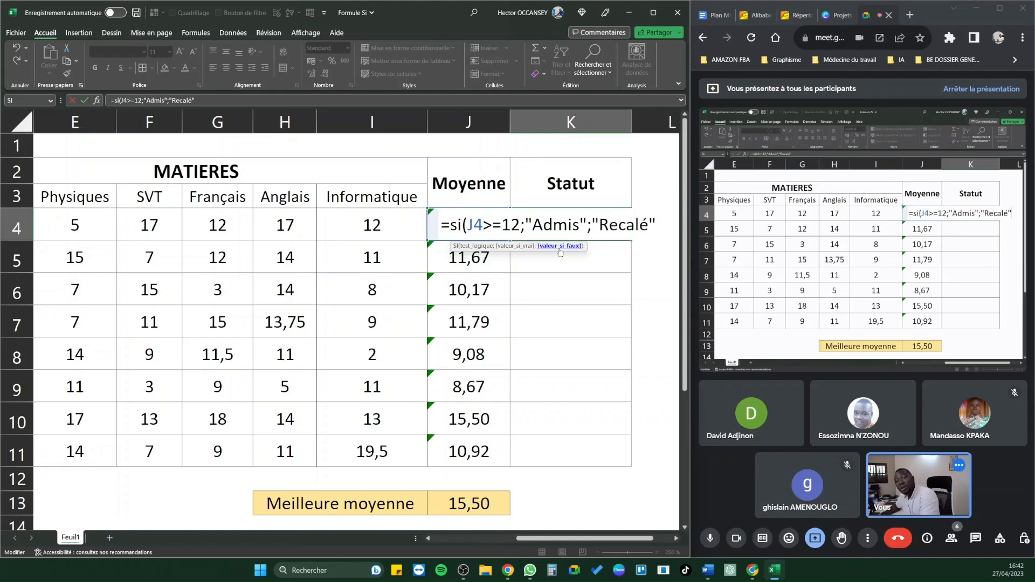
pyautogui.write(')')
pyautogui.press('Return')
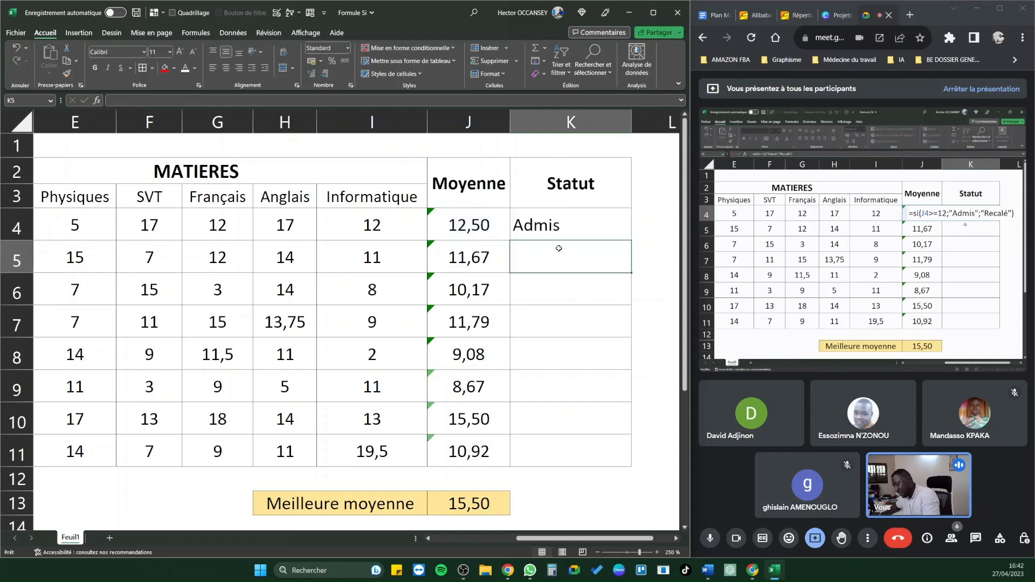
# Center the contents of the Statut cells K4:K11 horizontally
pyautogui.moveTo(561, 225); pyautogui.dragTo(571, 453)
pyautogui.click(226, 68)
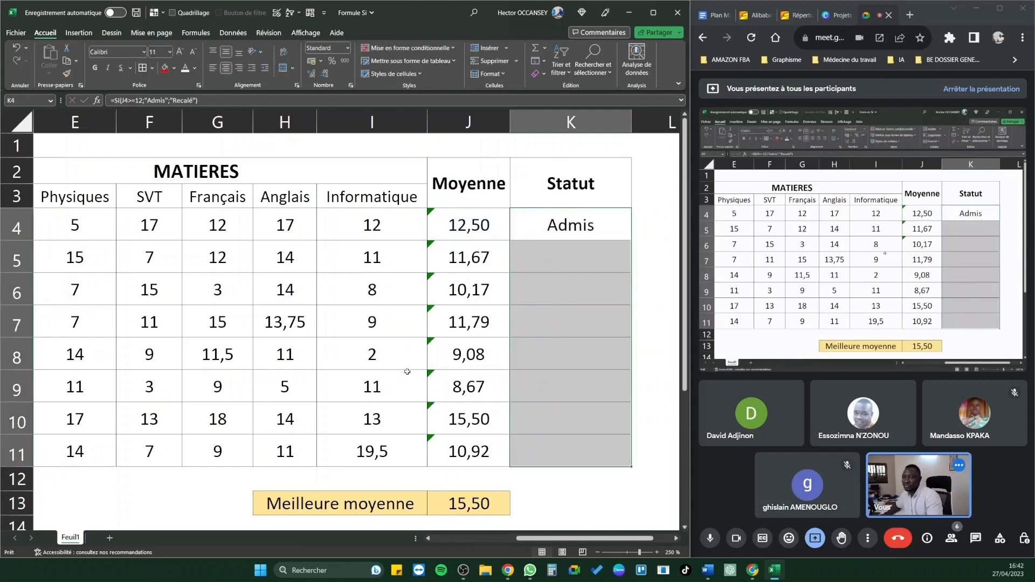
pyautogui.click(406, 367)
pyautogui.click(604, 235)
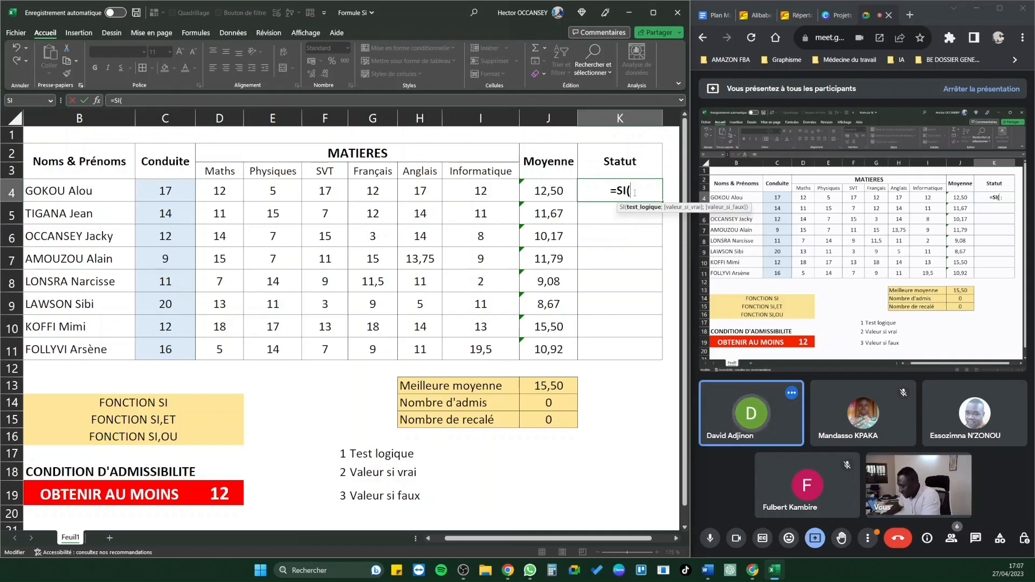
# Build the logical test of the SI formula in K4 as ET(J4>=12;C4>=15), combining the average and conduct conditions
pyautogui.write('ET')
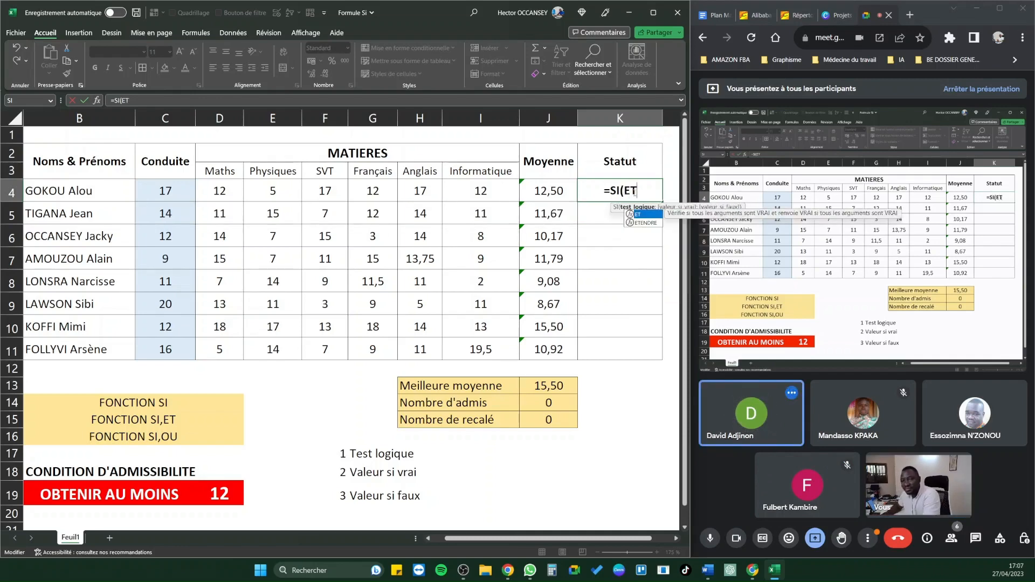
pyautogui.write('(')
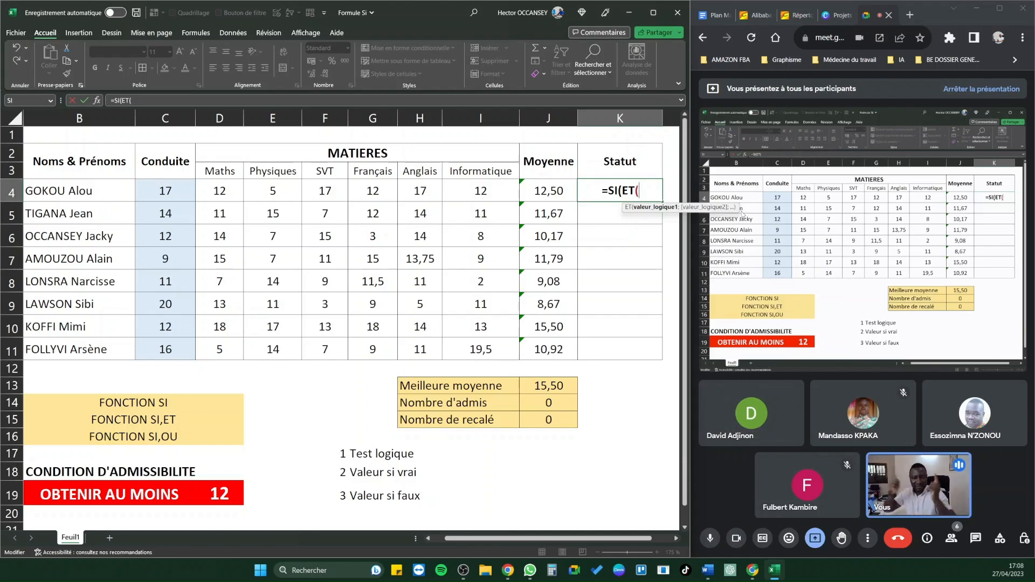
pyautogui.click(541, 191)
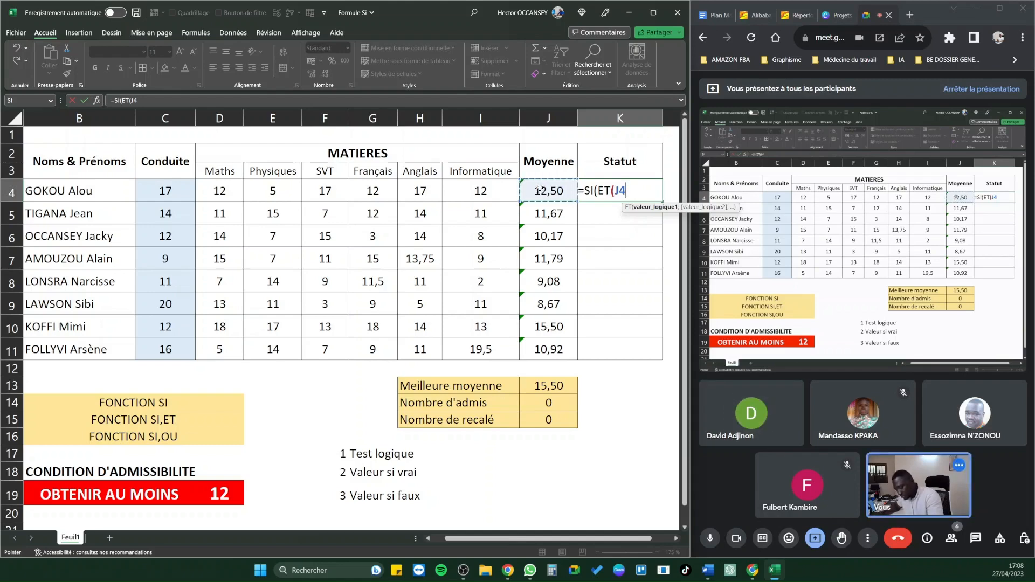
pyautogui.write('>')
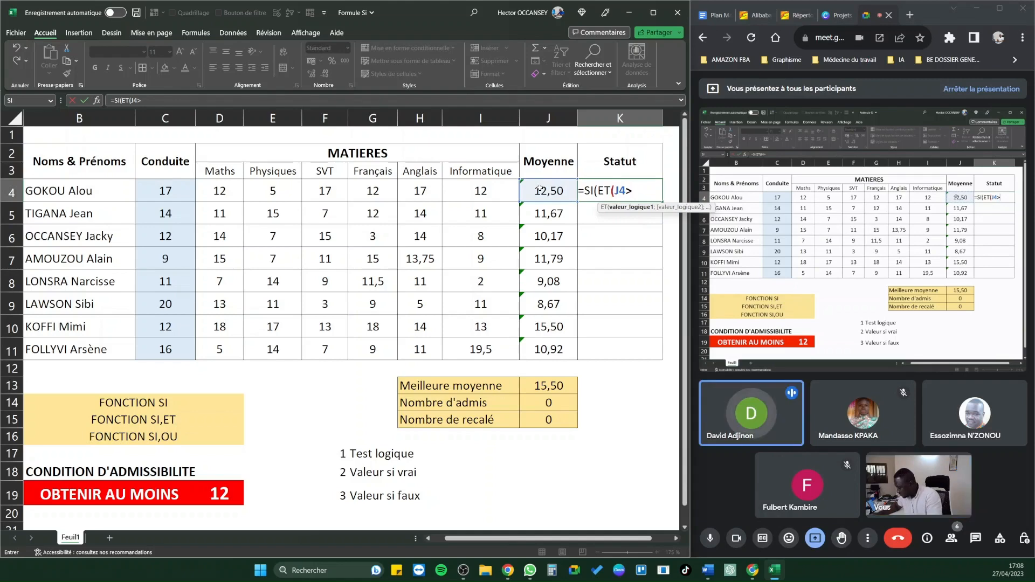
pyautogui.write('=12')
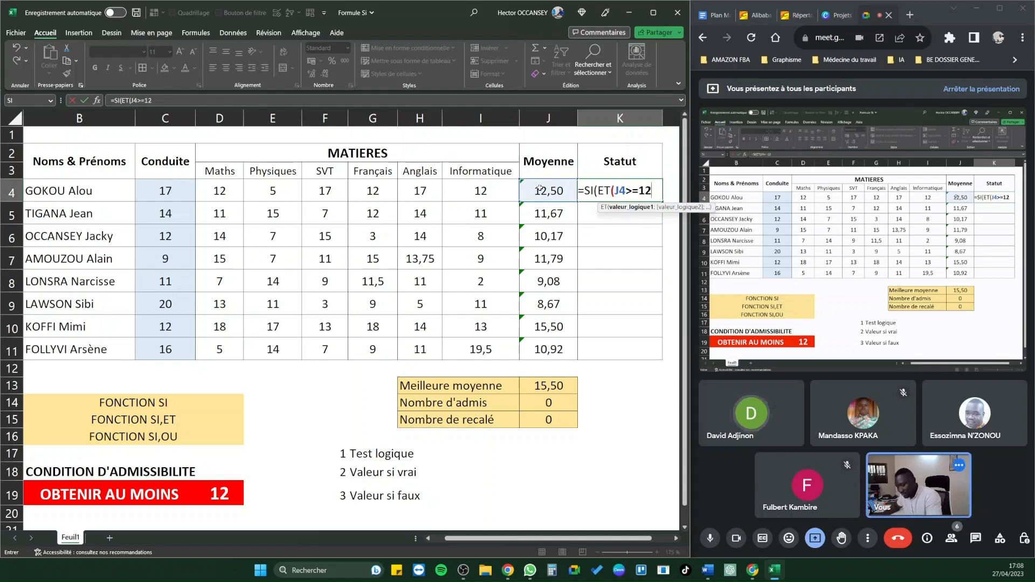
pyautogui.write(';')
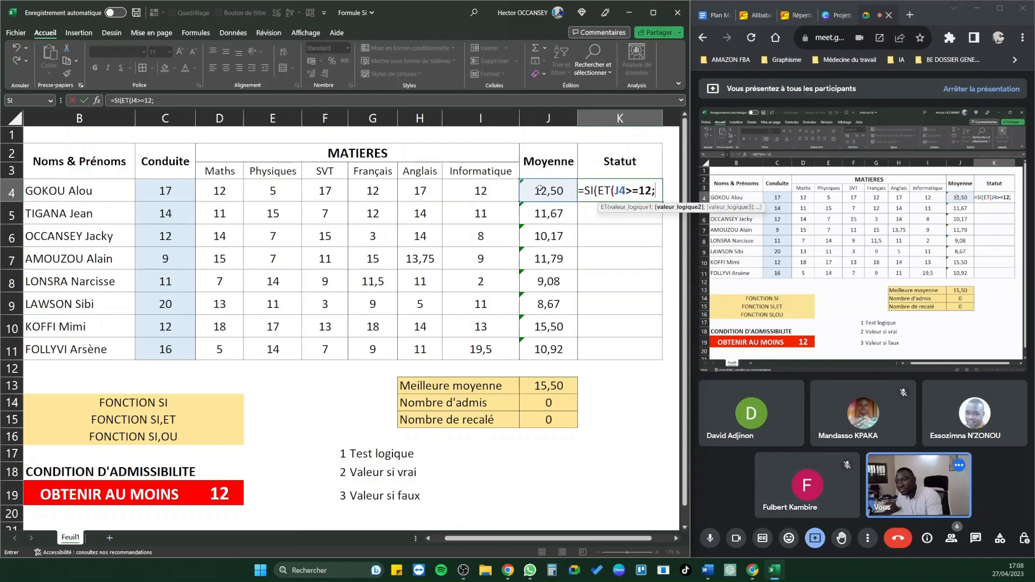
pyautogui.click(167, 190)
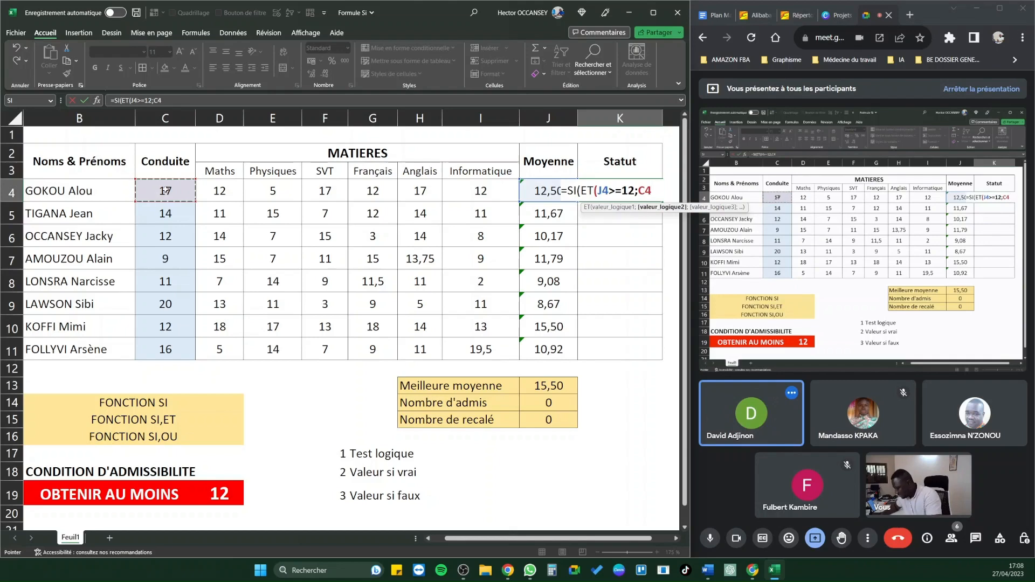
pyautogui.write('>')
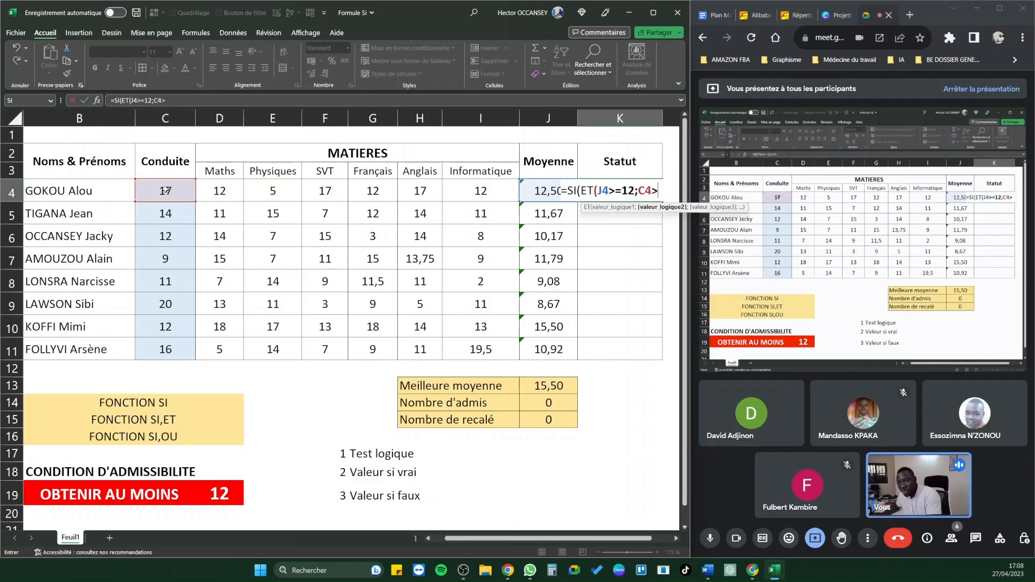
pyautogui.write('=15')
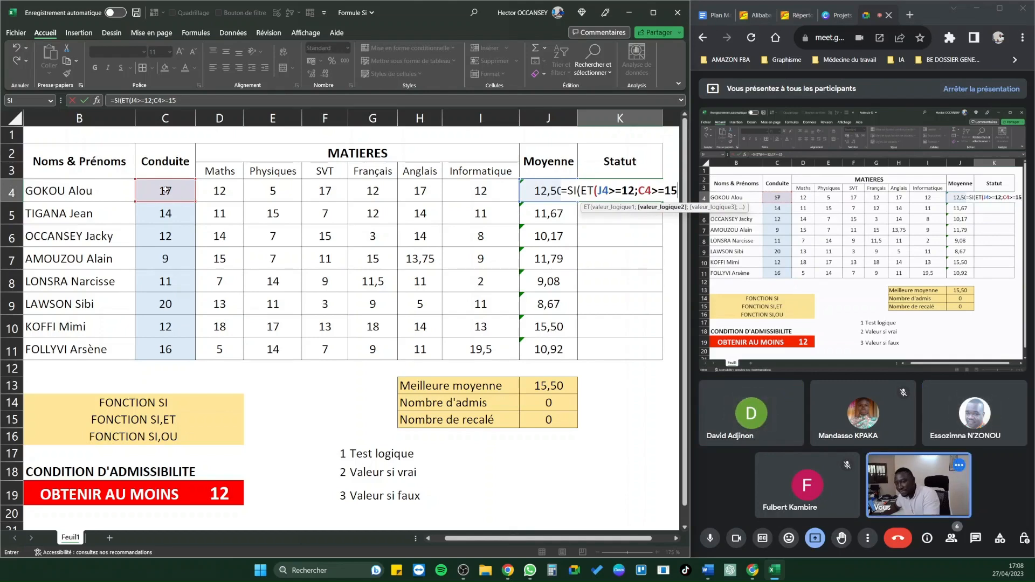
pyautogui.write(')')
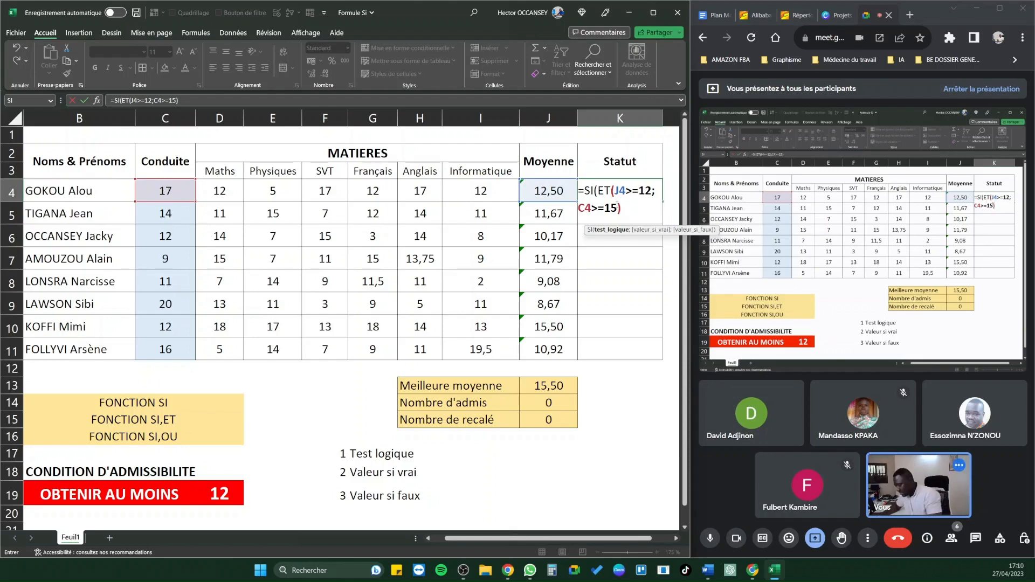
# Finish the K4 formula with "Admis" as the true value and "Recalé" as the false value, and enter it
pyautogui.write(';')
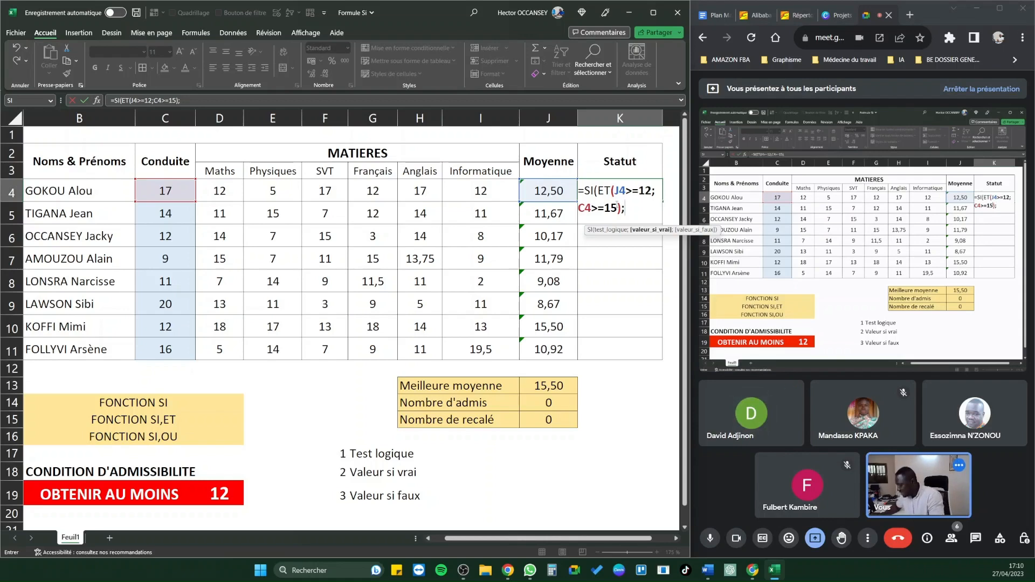
pyautogui.write('"Admis')
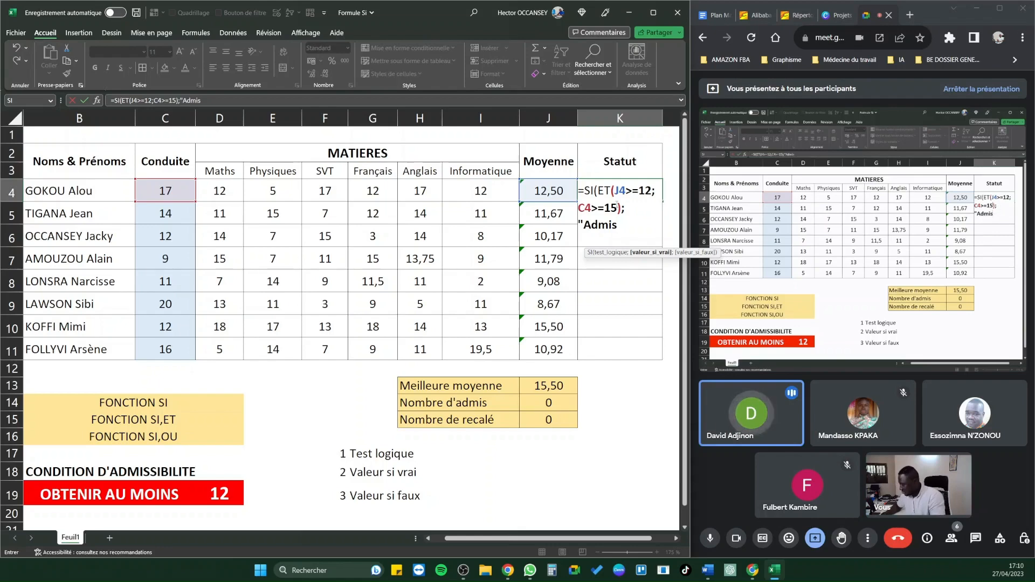
pyautogui.write('"')
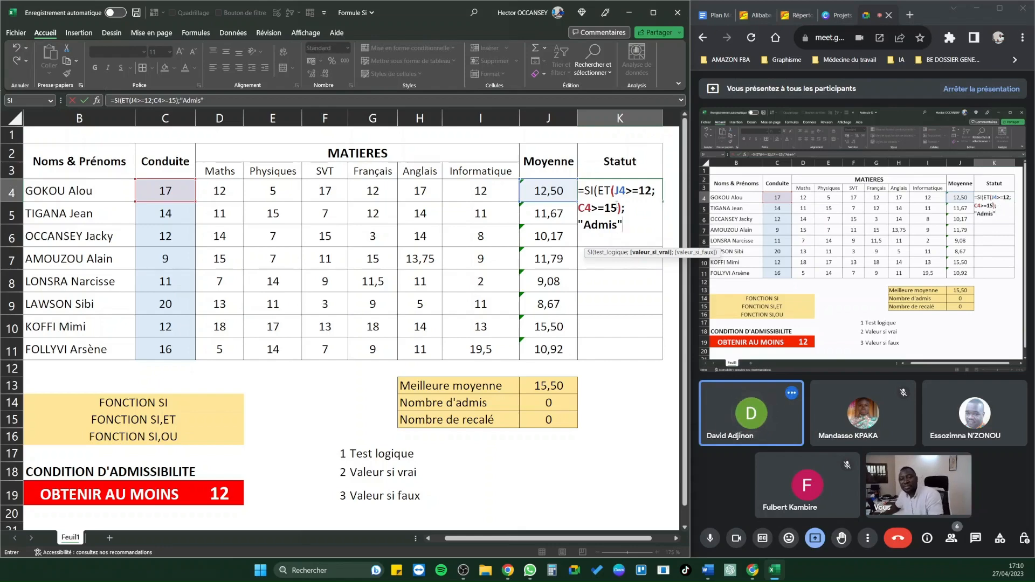
pyautogui.write(';')
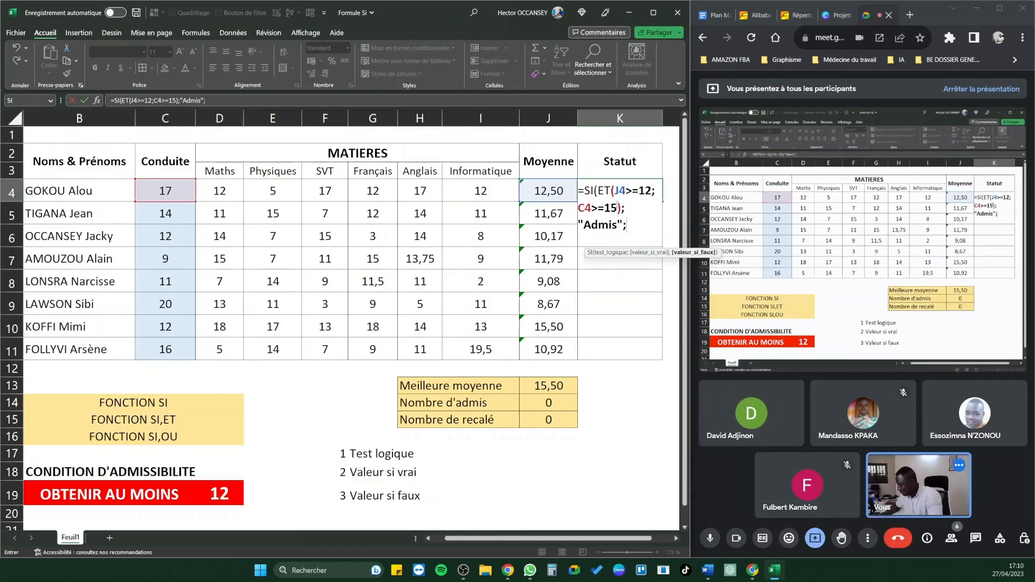
pyautogui.write('"Recalé')
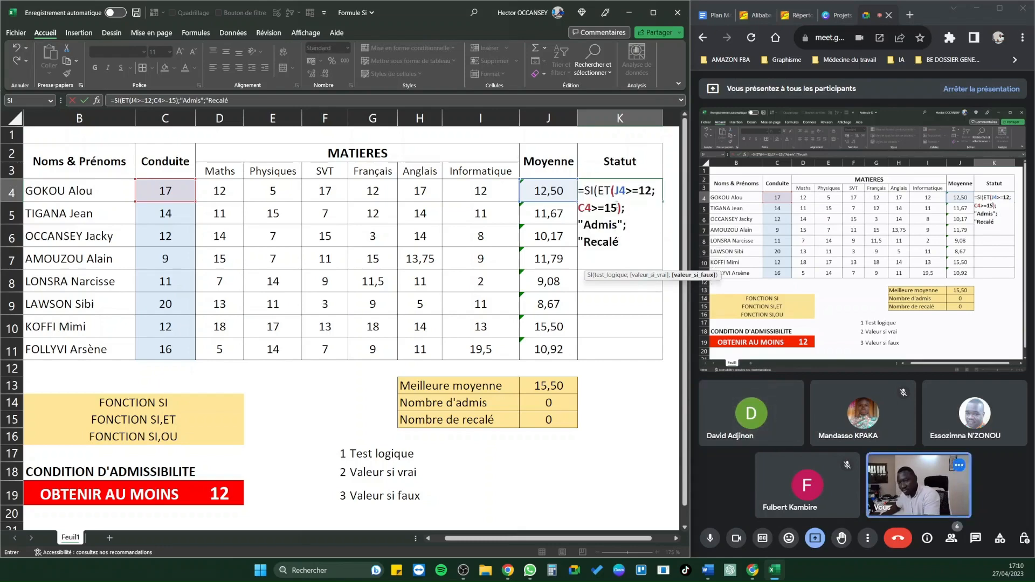
pyautogui.write('"')
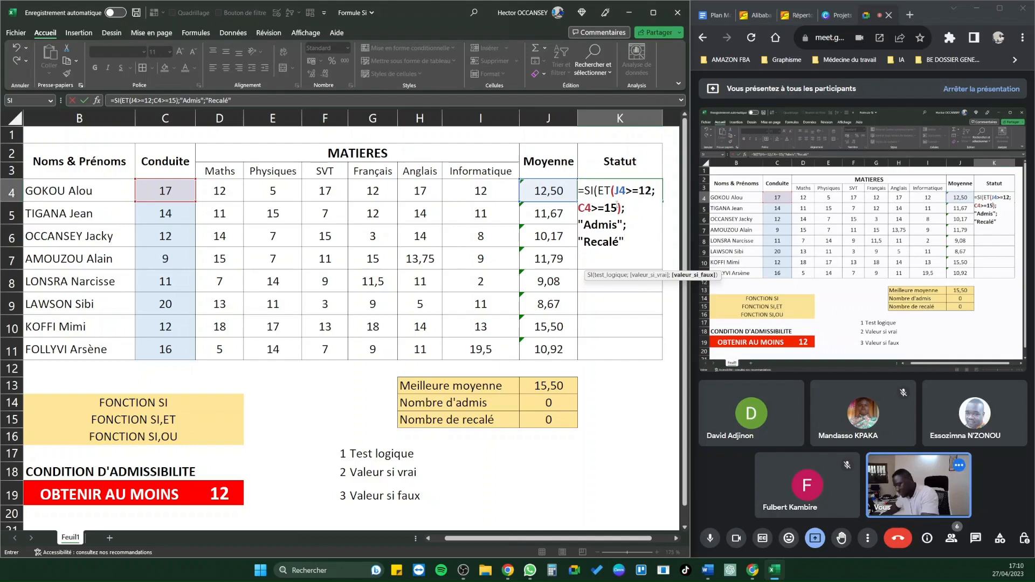
pyautogui.write(')')
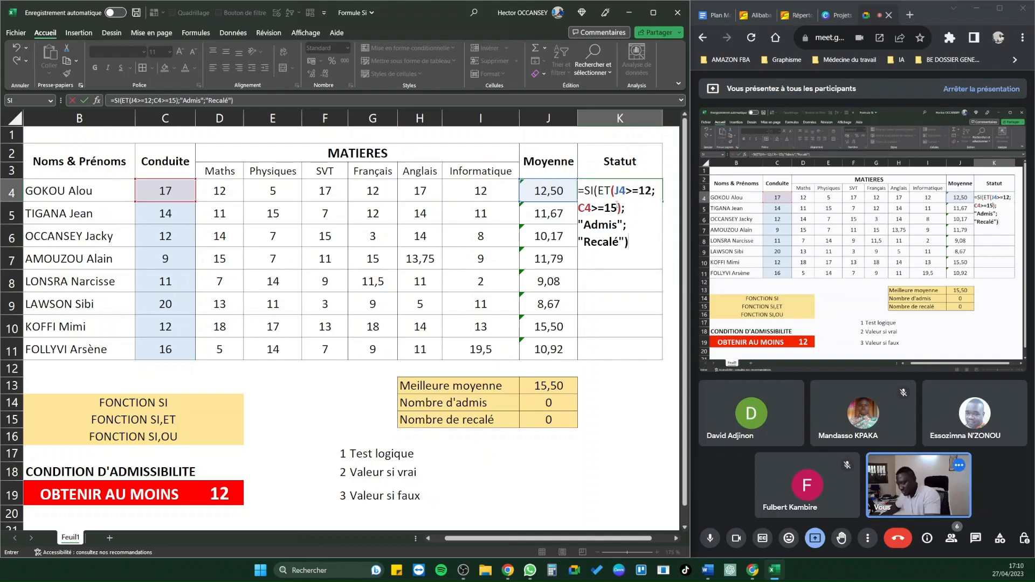
pyautogui.press('Return')
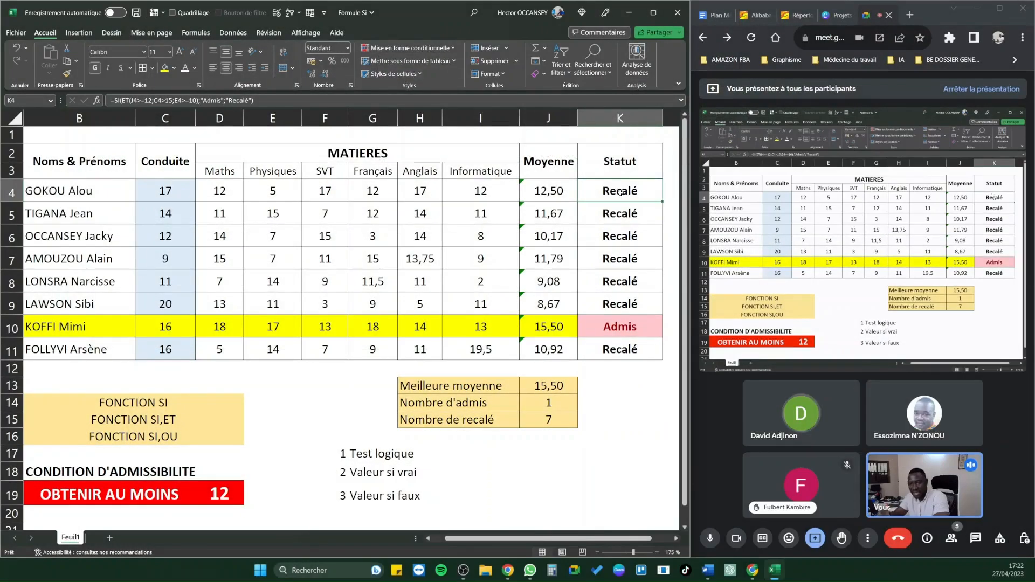
# Clear the contents of the Statut cells K4:K11
pyautogui.moveTo(620, 192); pyautogui.dragTo(630, 345)
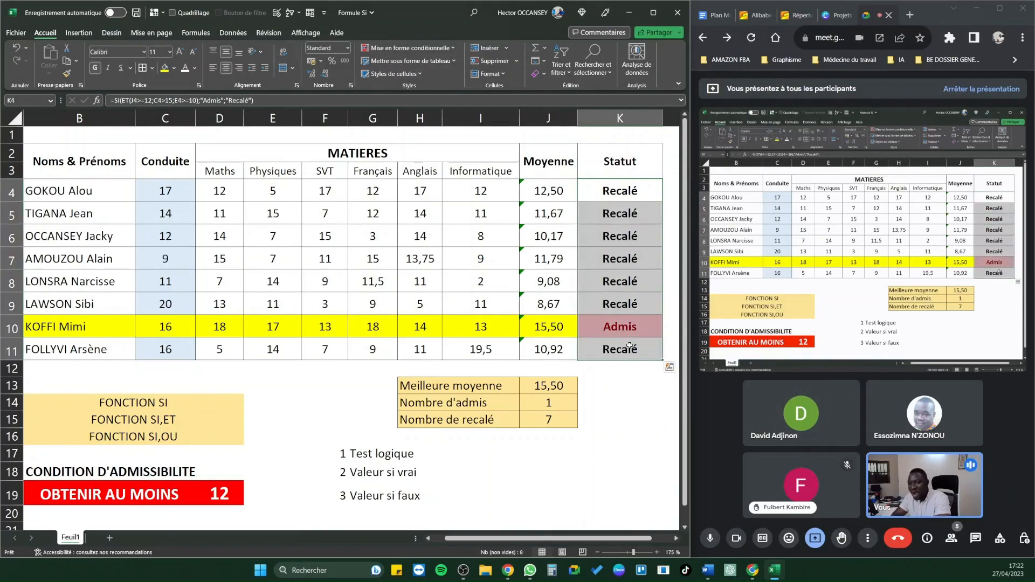
pyautogui.press('Delete')
pyautogui.click(615, 343)
# Start a SI formula in K4 with a nested OU test whose first condition is the average J4>=12
pyautogui.click(616, 191)
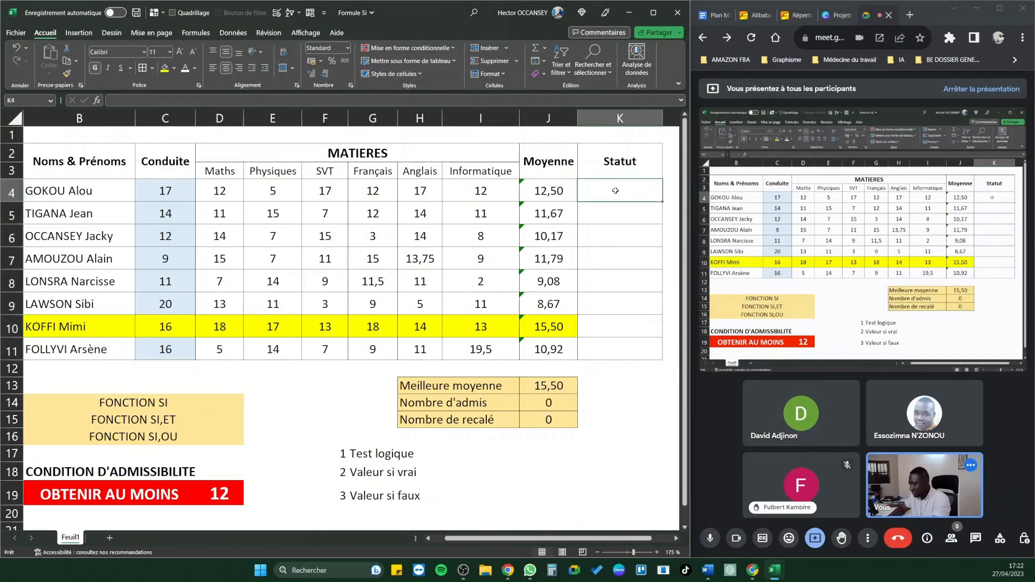
pyautogui.write('=si')
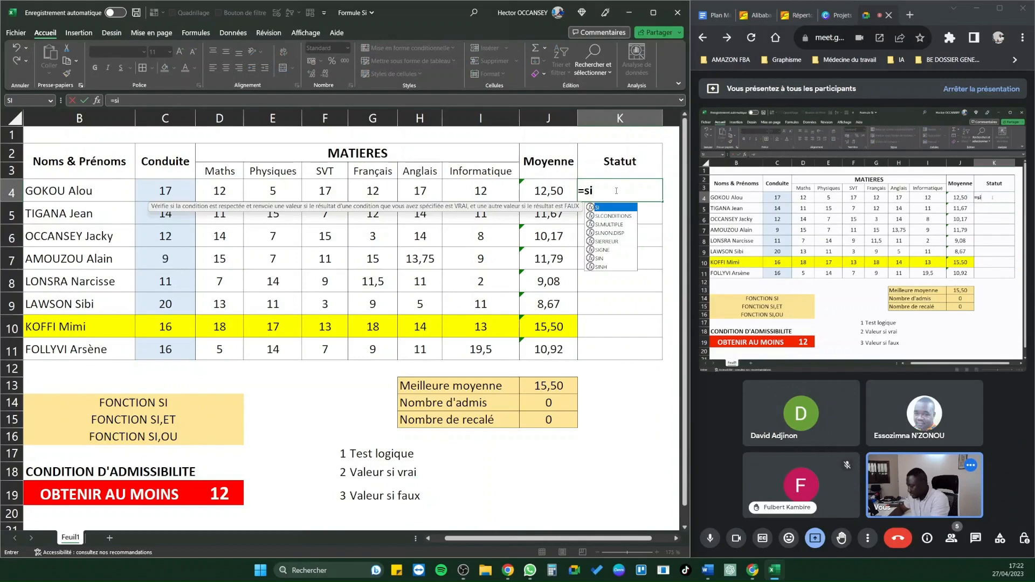
pyautogui.write('(')
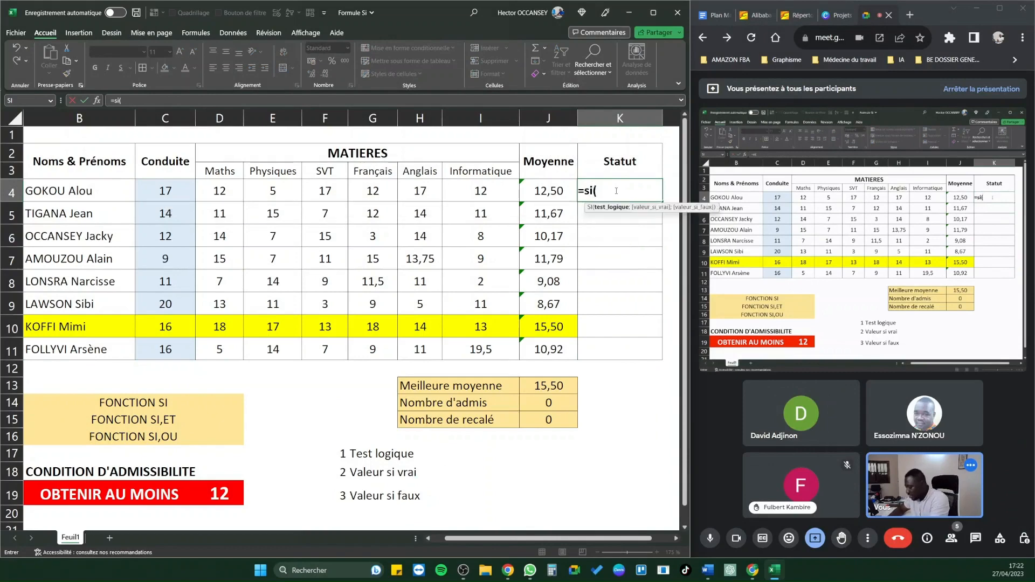
pyautogui.write('OU')
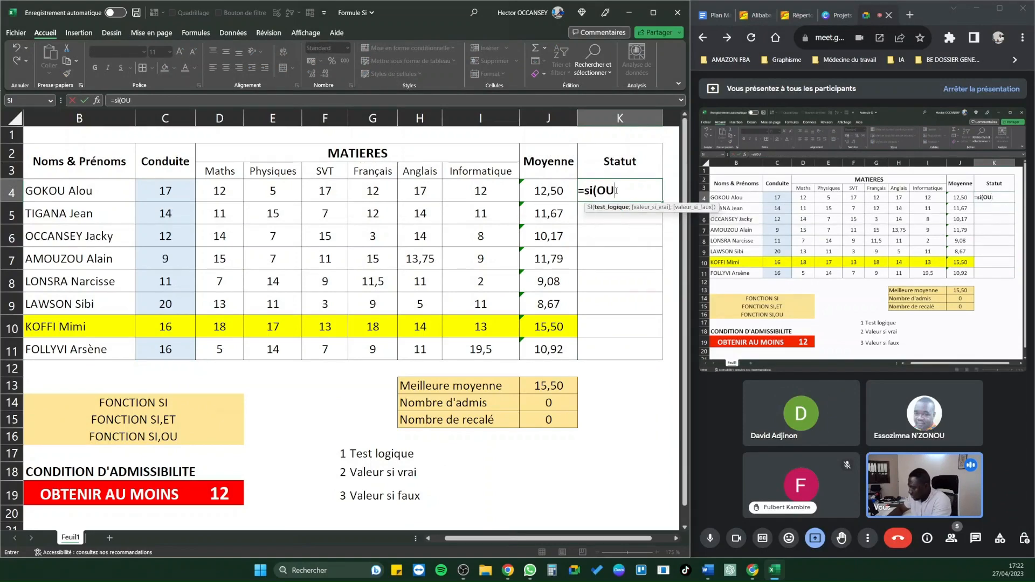
pyautogui.write('(')
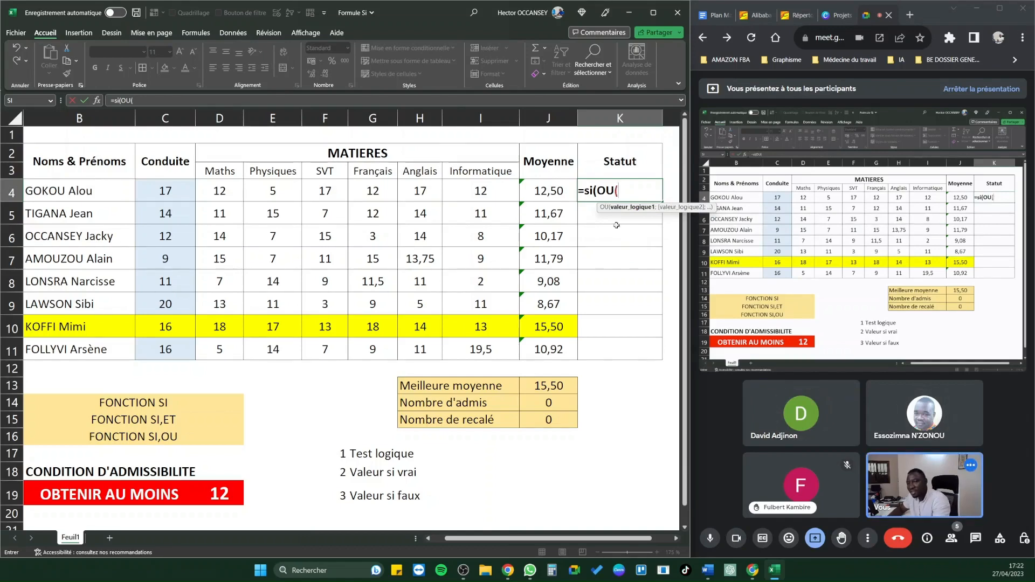
pyautogui.click(540, 197)
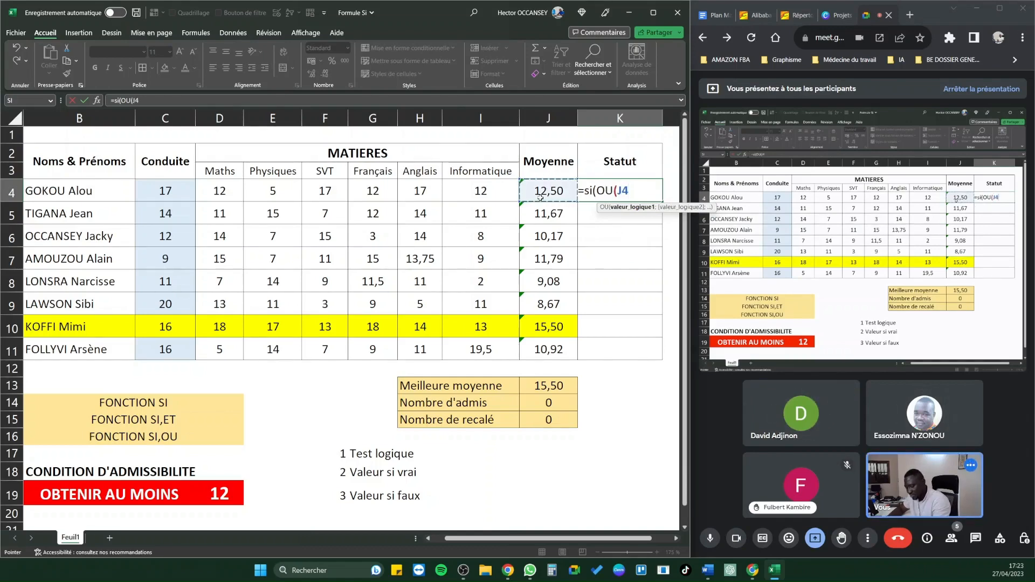
pyautogui.write('>=12;')
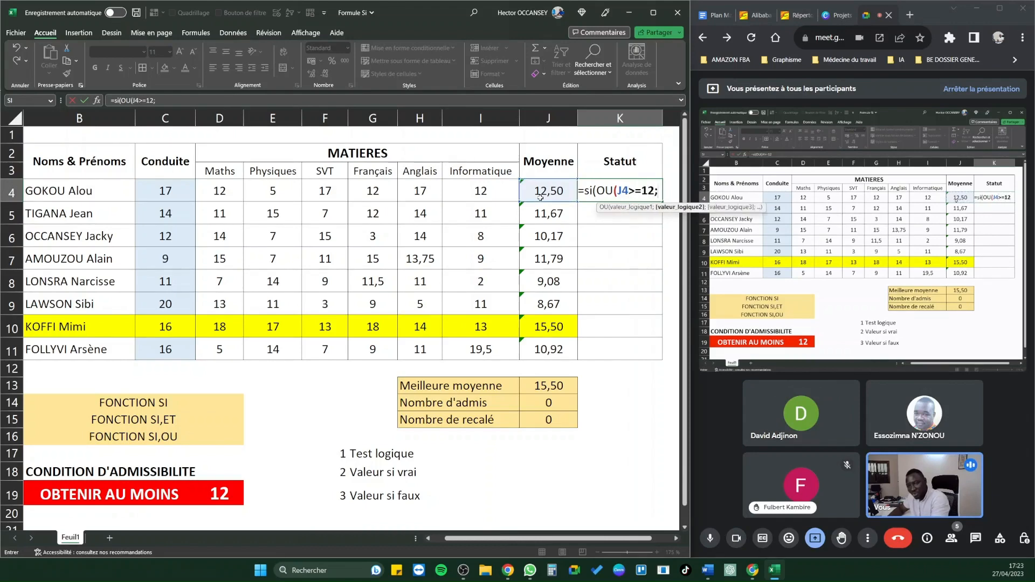
# Add the conduct condition C4>=15 and the physics condition E4>=10 to the OU test in K4, and close the test
pyautogui.click(178, 192)
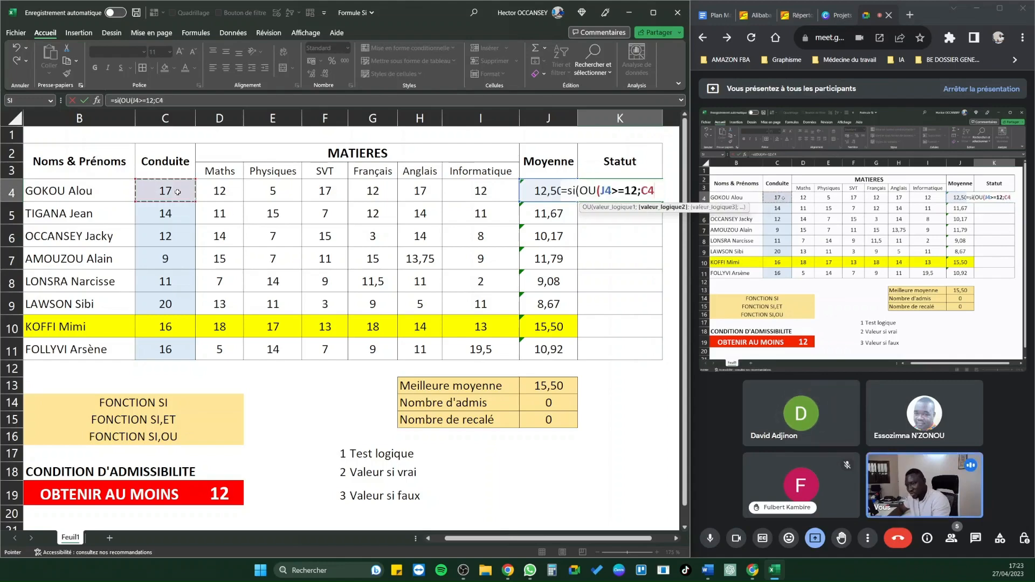
pyautogui.write('>=')
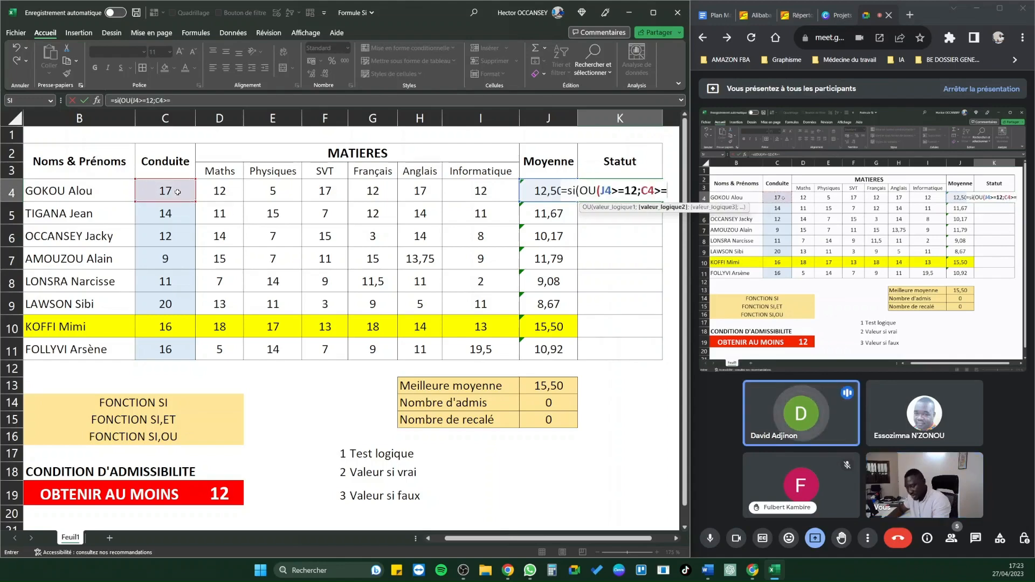
pyautogui.write('15')
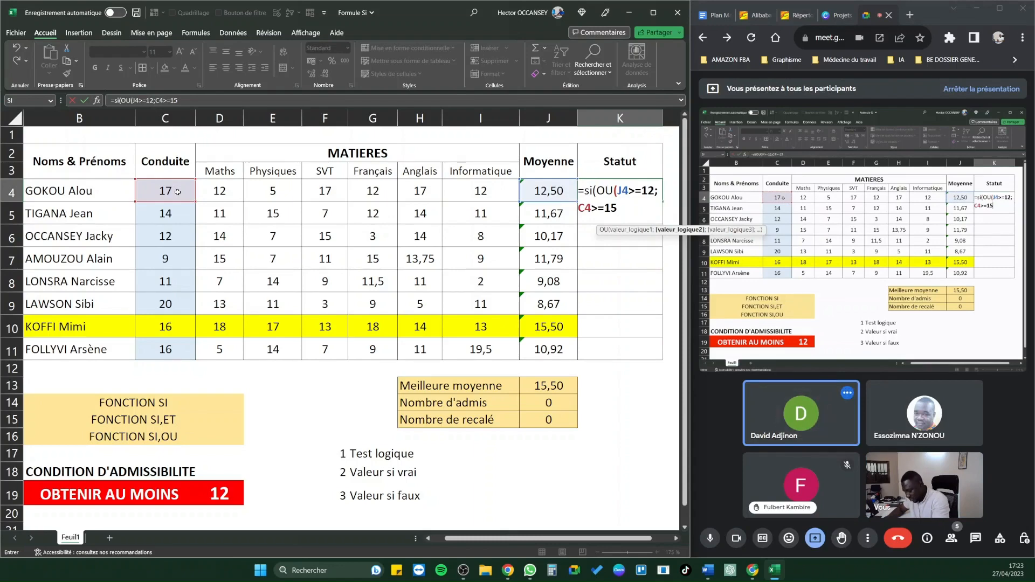
pyautogui.write(';')
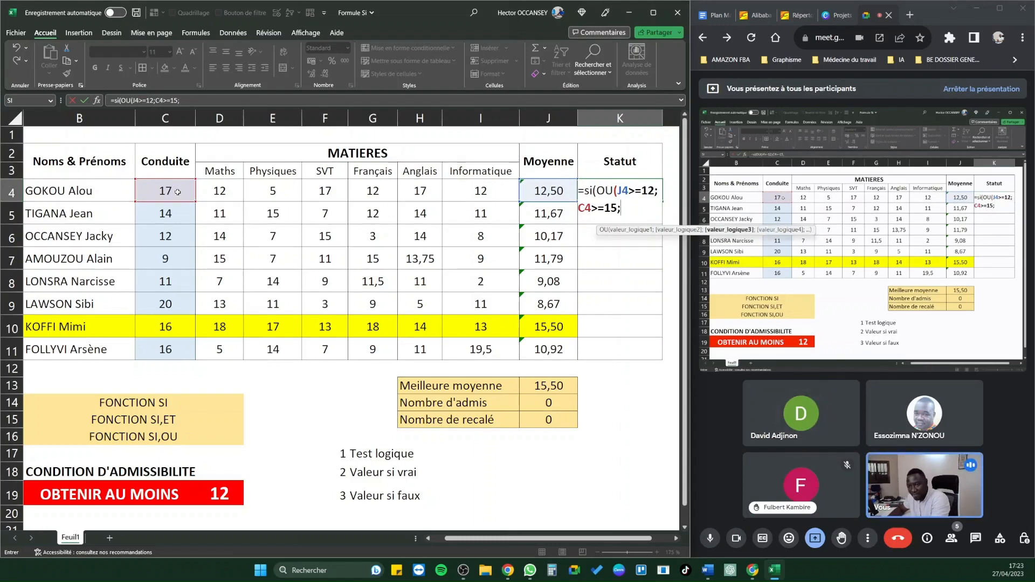
pyautogui.click(265, 190)
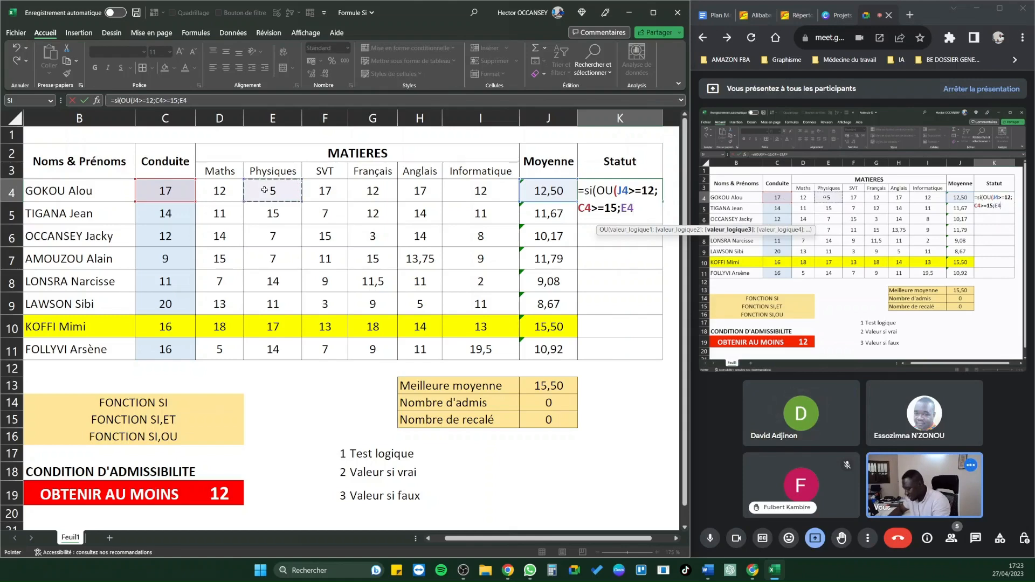
pyautogui.write('>=10')
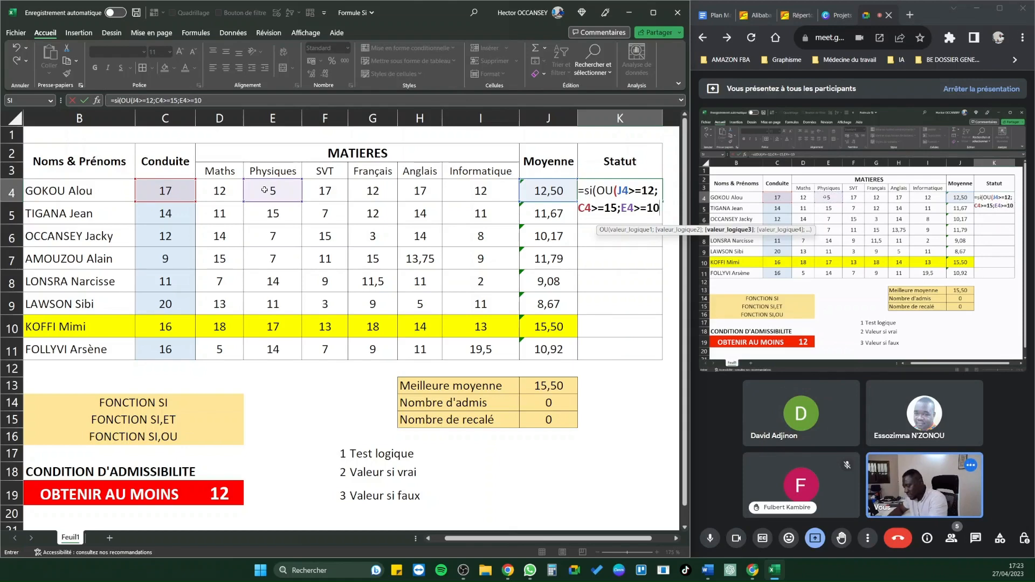
pyautogui.write(')')
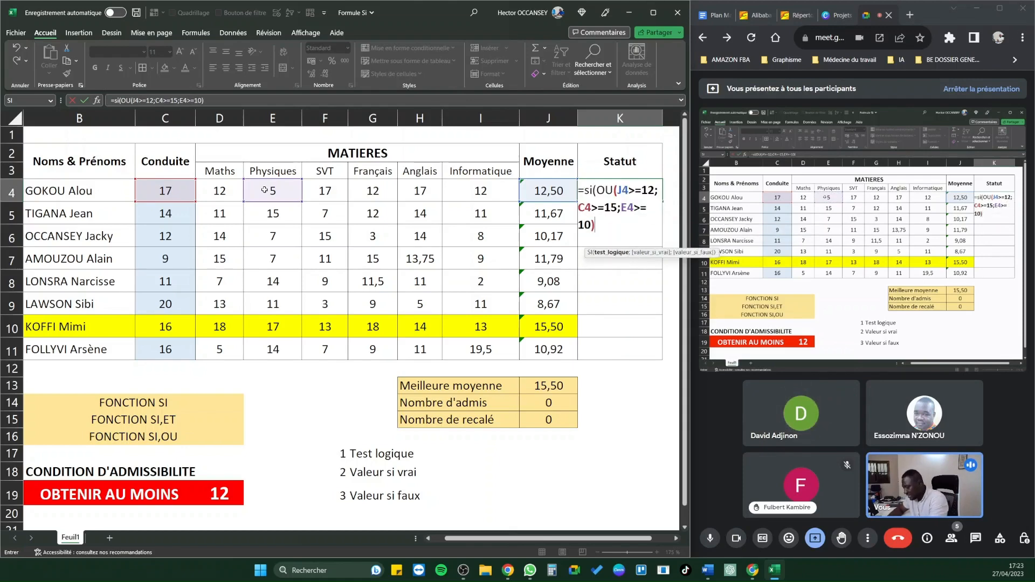
# Complete the K4 SI formula with "Admis" as the true value and "Recalé" as the false value, and enter it
pyautogui.write(';')
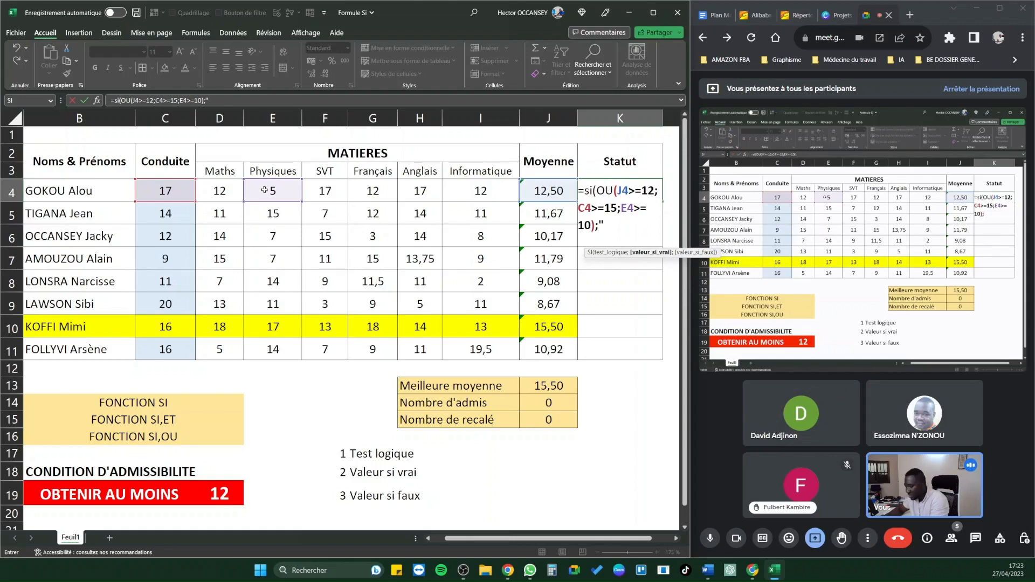
pyautogui.write('"Admis')
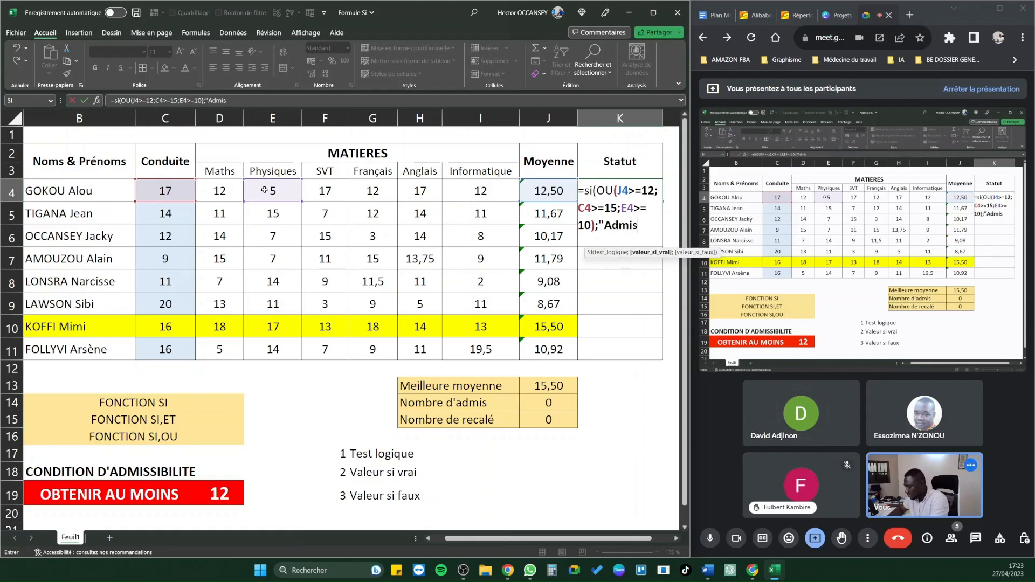
pyautogui.write('";')
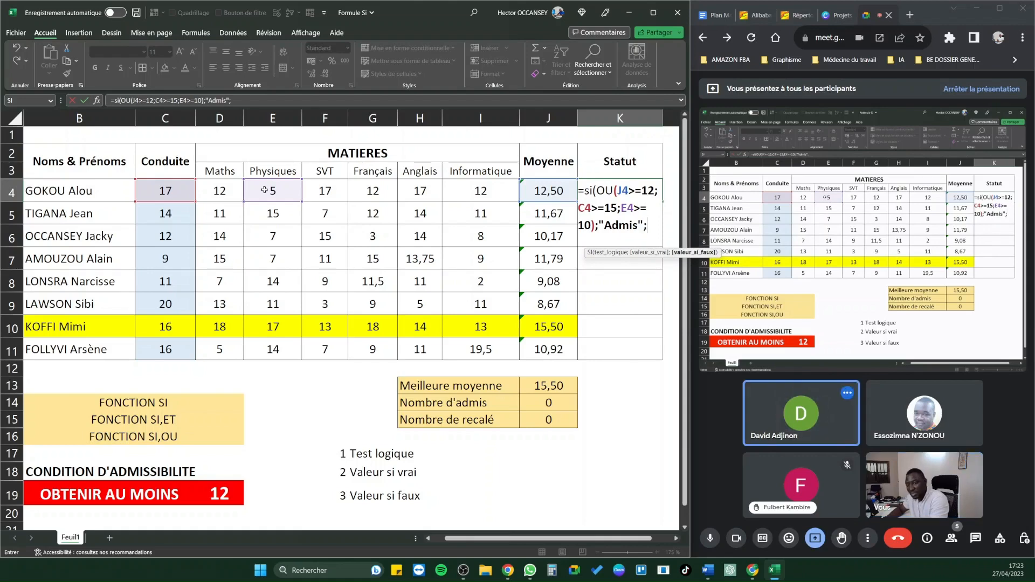
pyautogui.write('"Recalé')
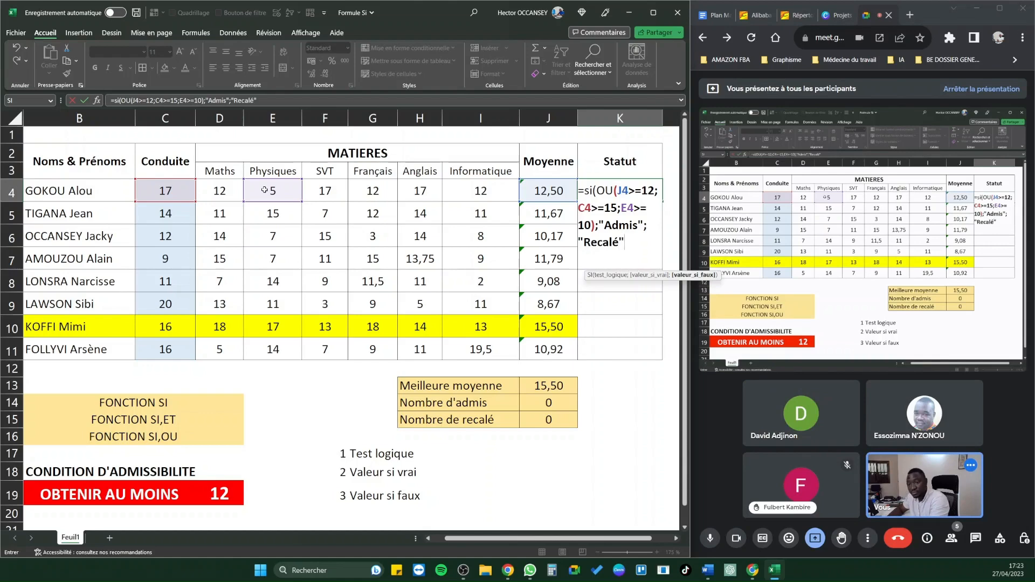
pyautogui.write('")')
pyautogui.press('Return')
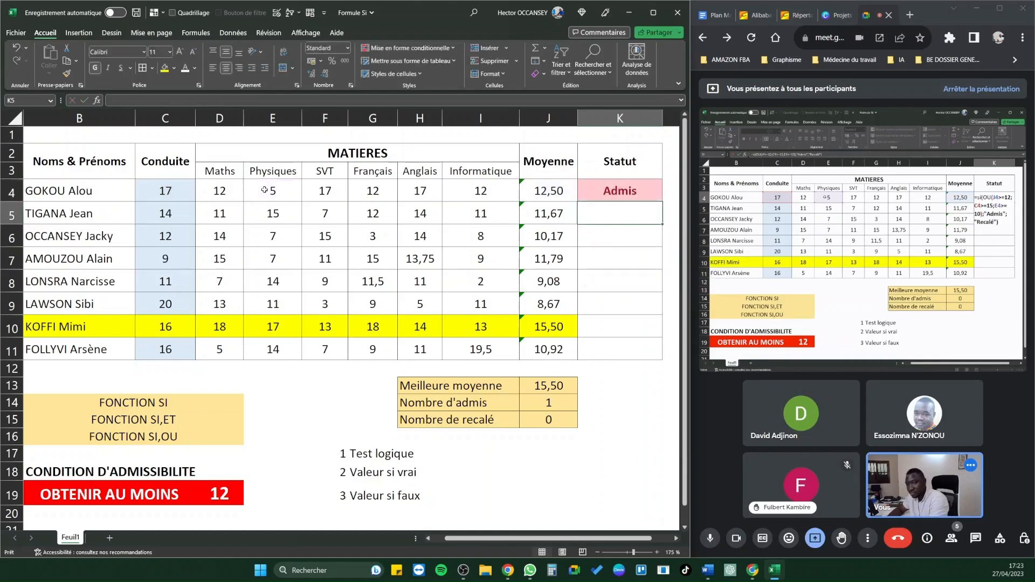